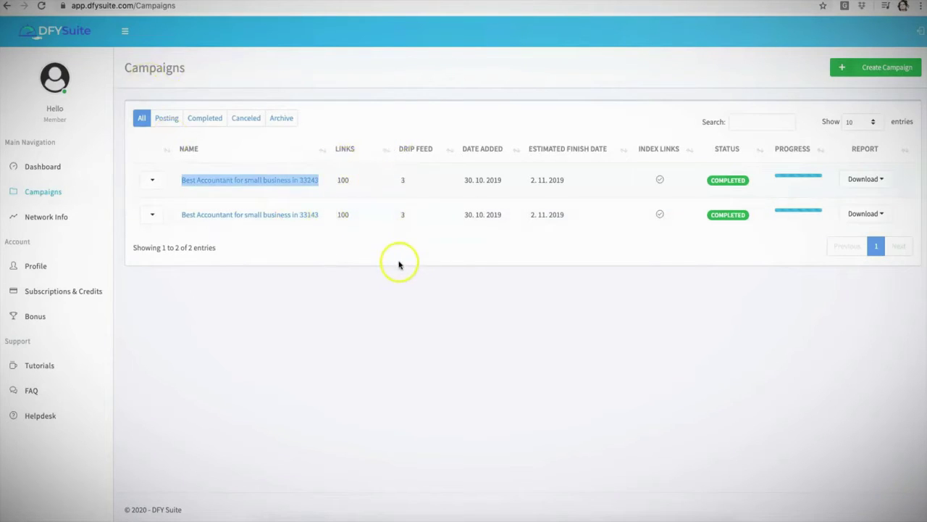
pyautogui.rightClick(281, 185)
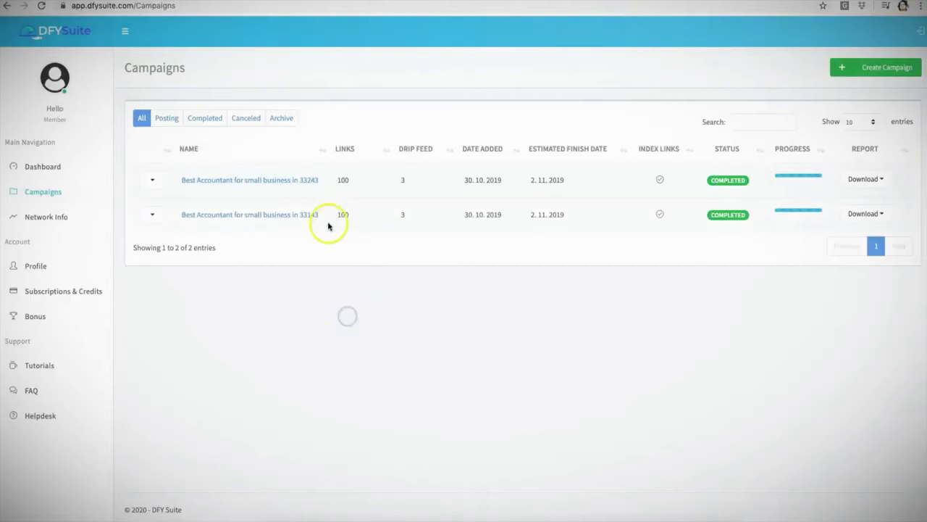
pyautogui.moveTo(303, 216); pyautogui.dragTo(196, 215)
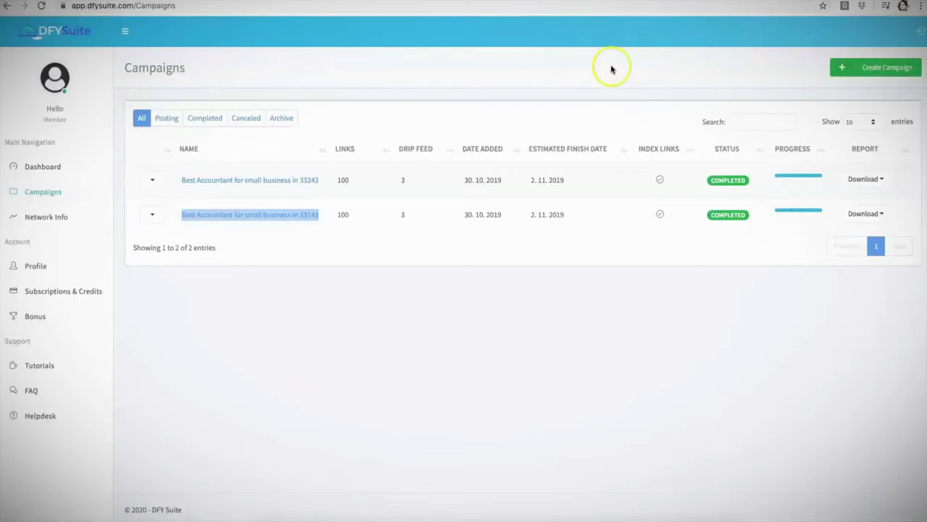
pyautogui.click(358, 296)
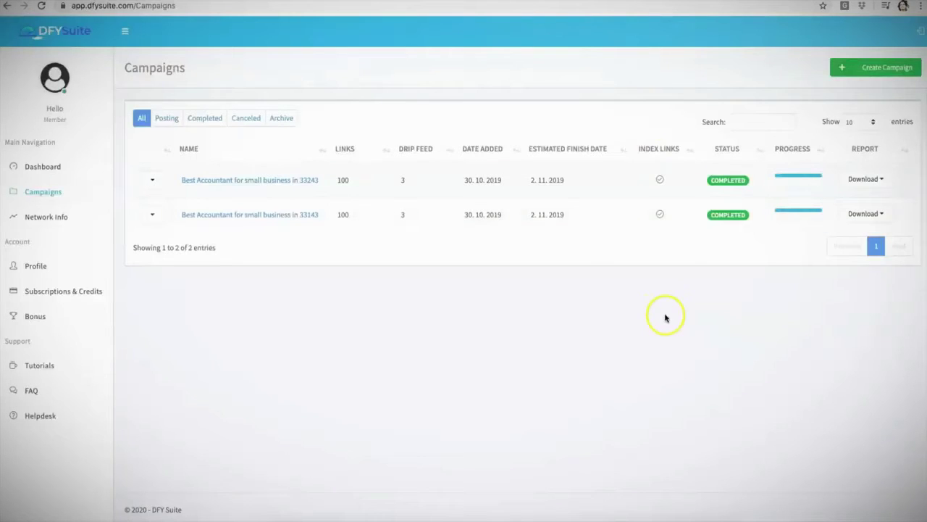
pyautogui.click(875, 73)
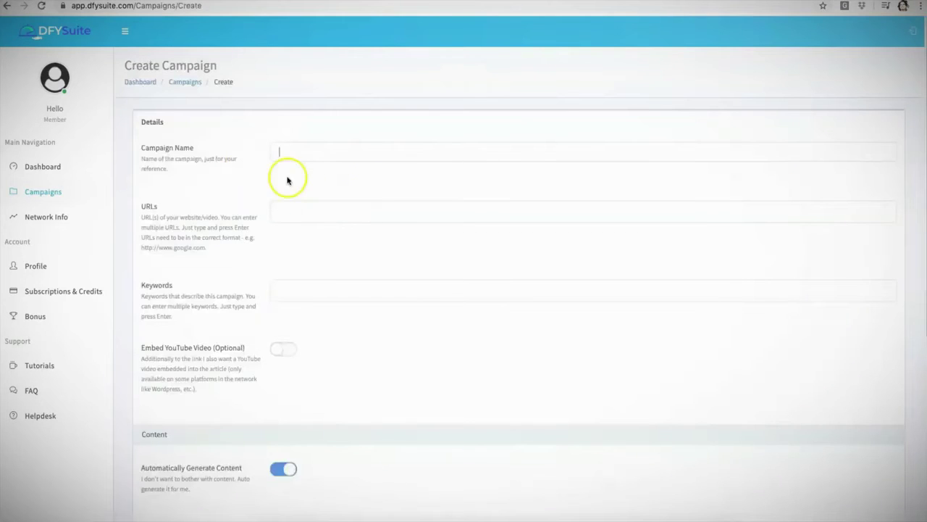
pyautogui.click(338, 151)
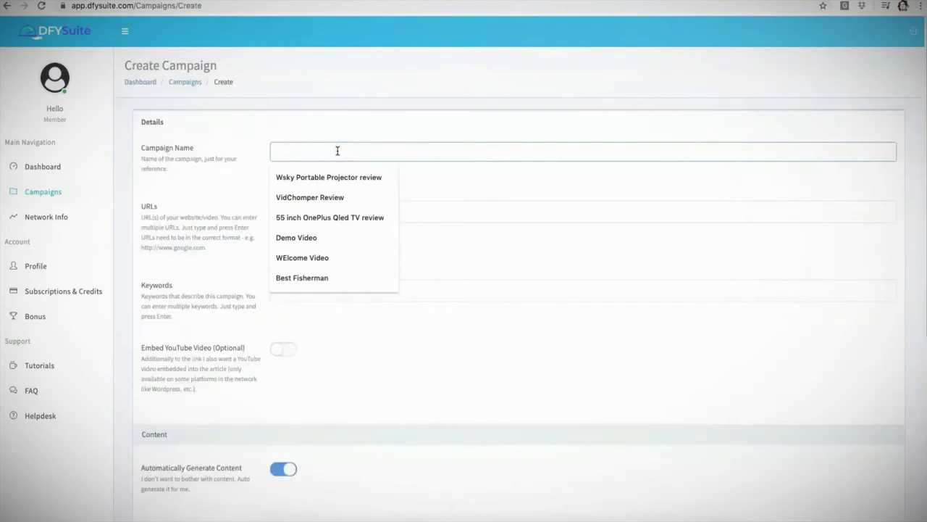
pyautogui.write('Keyword')
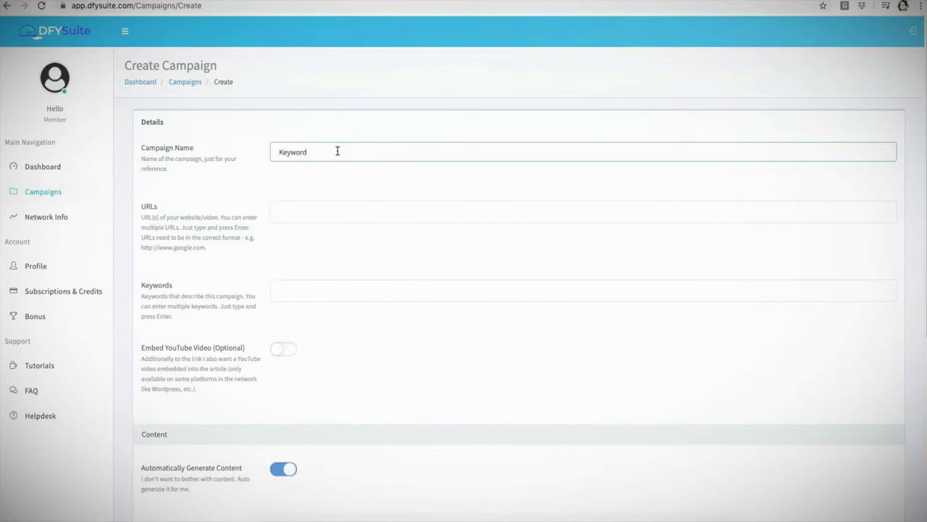
pyautogui.click(331, 211)
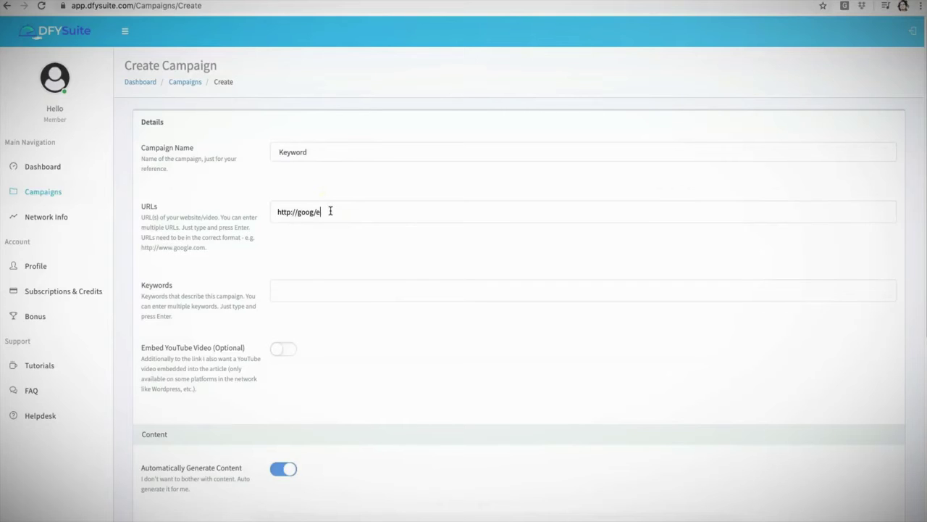
pyautogui.write('http://google.com')
pyautogui.click(331, 241)
# Step: Add Google, Google seo and Google video as separate keywords for the campaign
pyautogui.click(312, 294)
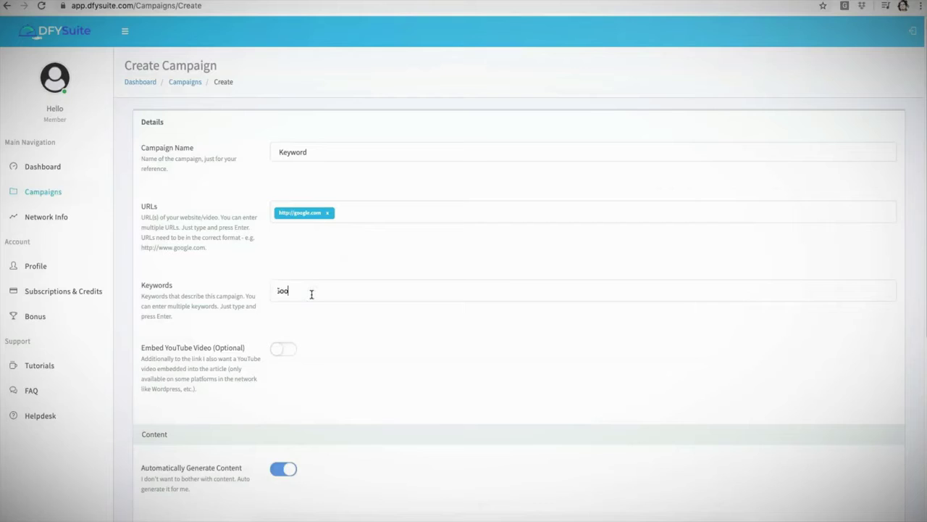
pyautogui.write('Google')
pyautogui.press('Return')
pyautogui.write('Google seo')
pyautogui.press('Return')
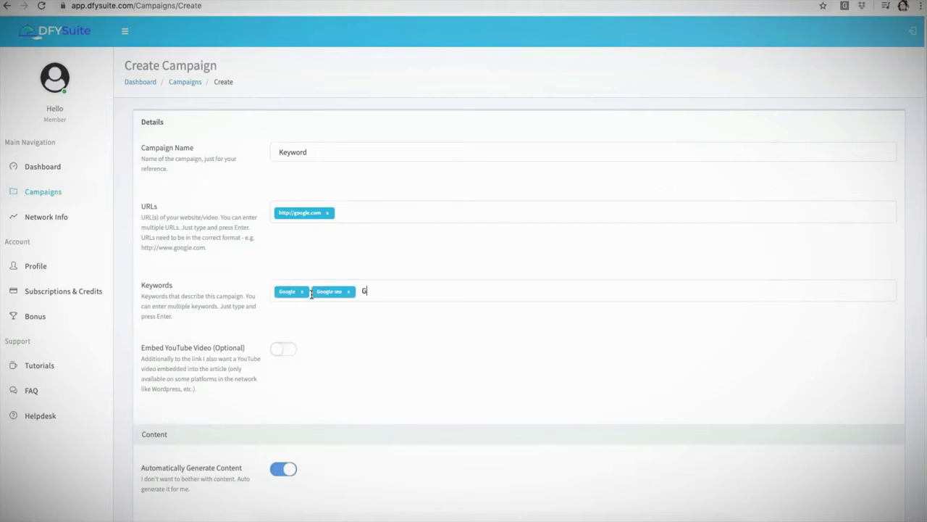
pyautogui.write('Google video')
pyautogui.press('Return')
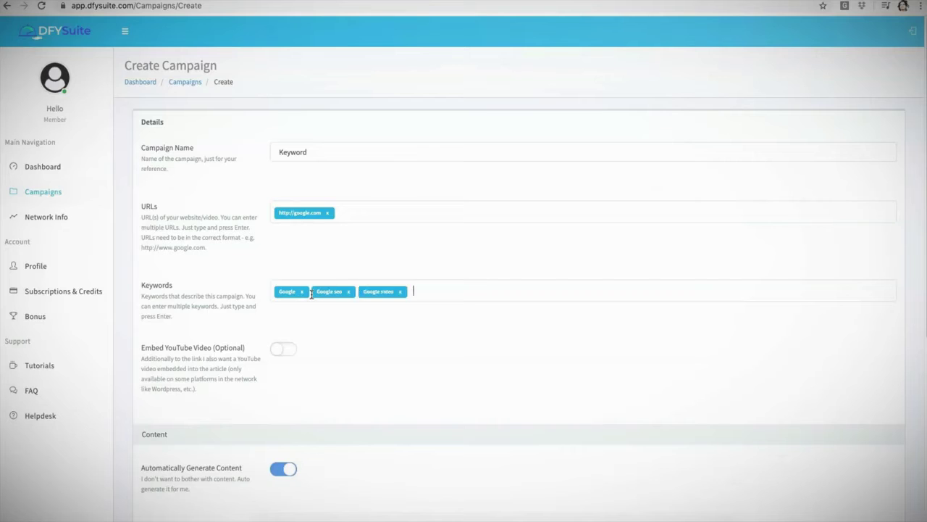
# Step: Turn on the option to embed a YouTube video in the campaign
pyautogui.scroll(-1, 217, 371)
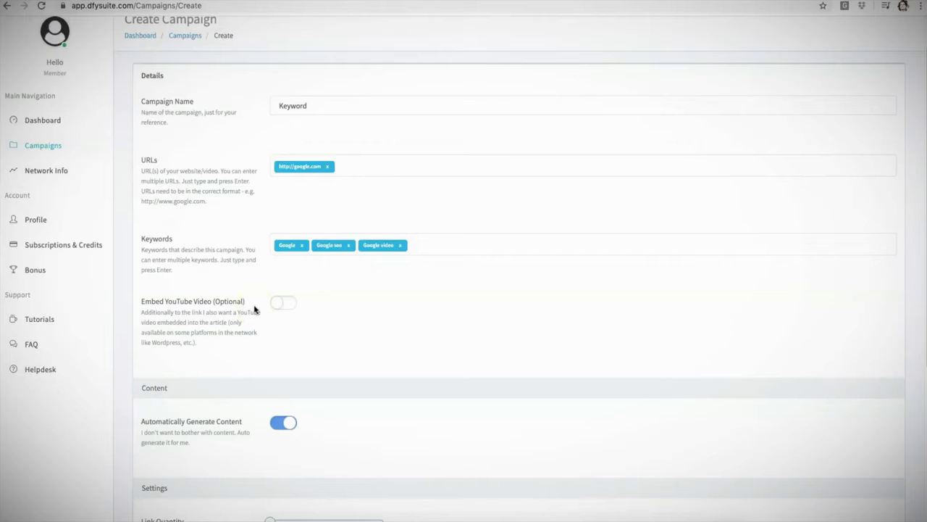
pyautogui.click(236, 318)
pyautogui.click(287, 304)
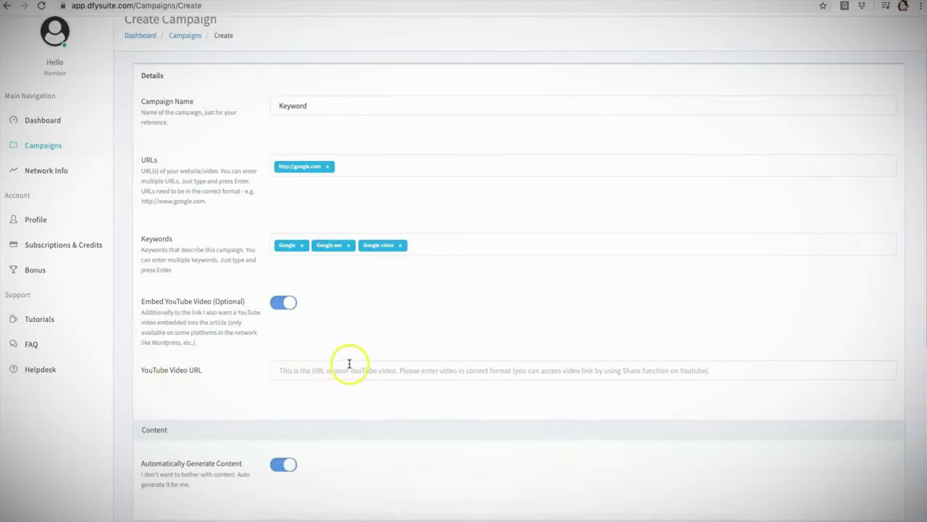
pyautogui.scroll(-1, 361, 339)
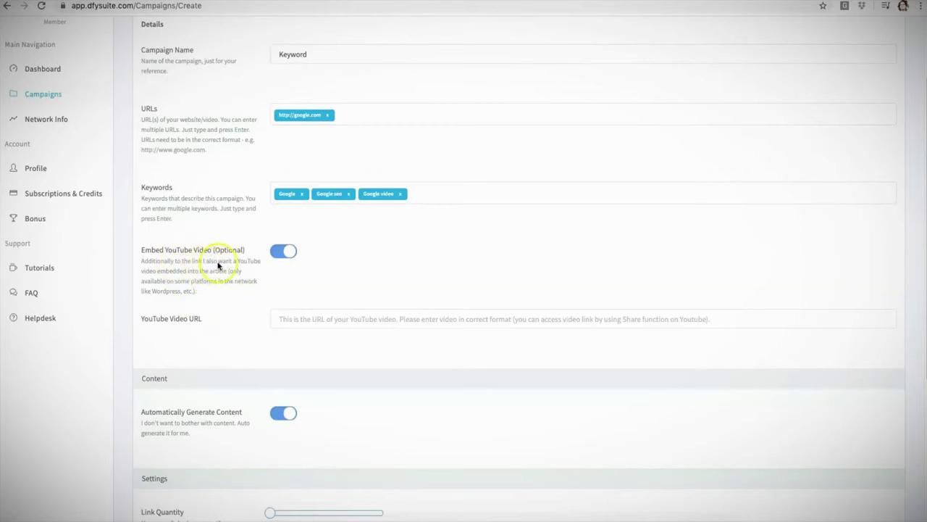
# Step: Turn off automatic content generation to view the manual title, description and article fields, and turn it back on
pyautogui.scroll(-4, 217, 269)
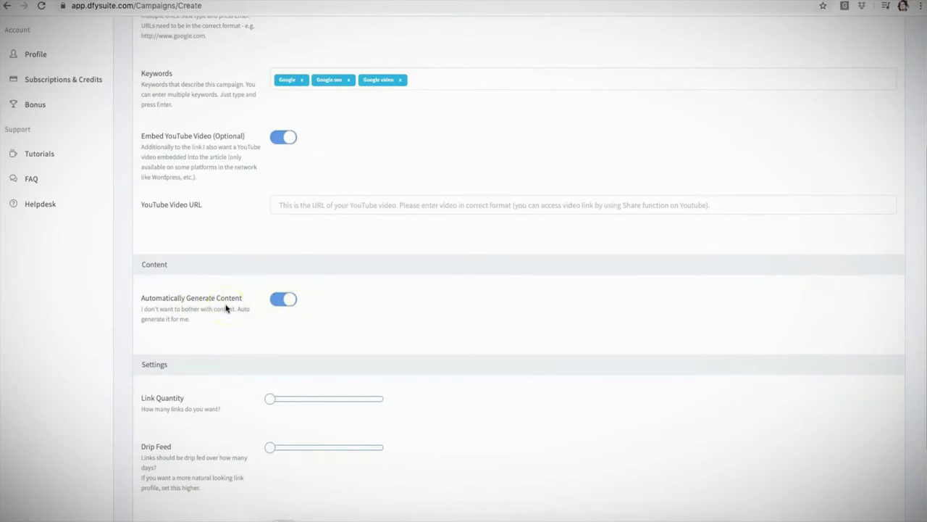
pyautogui.click(274, 299)
pyautogui.scroll(-6, 257, 297)
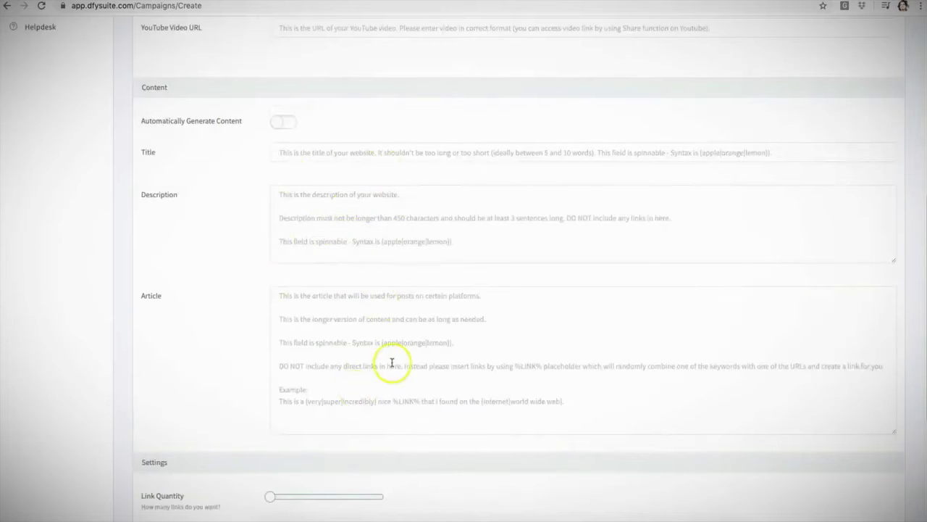
pyautogui.click(287, 124)
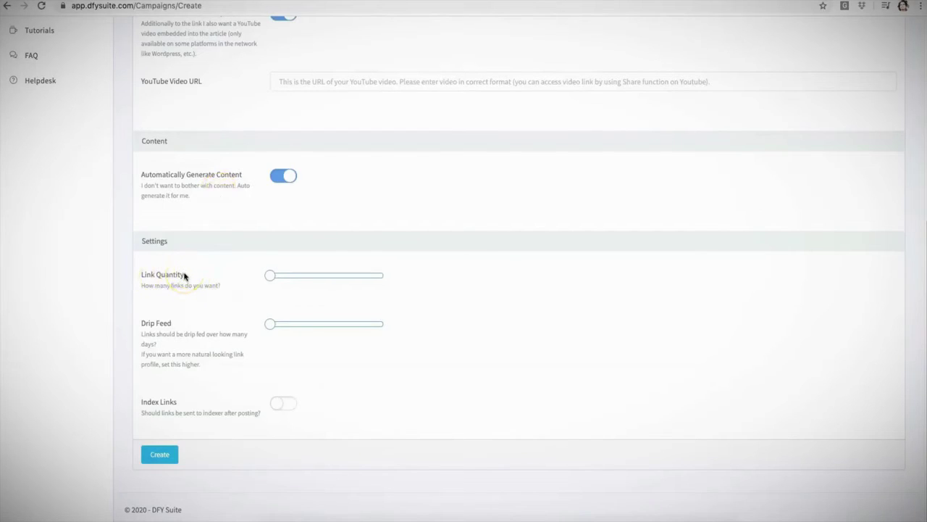
# Step: Set the campaign's link quantity to the maximum of 100
pyautogui.scroll(5, 263, 213)
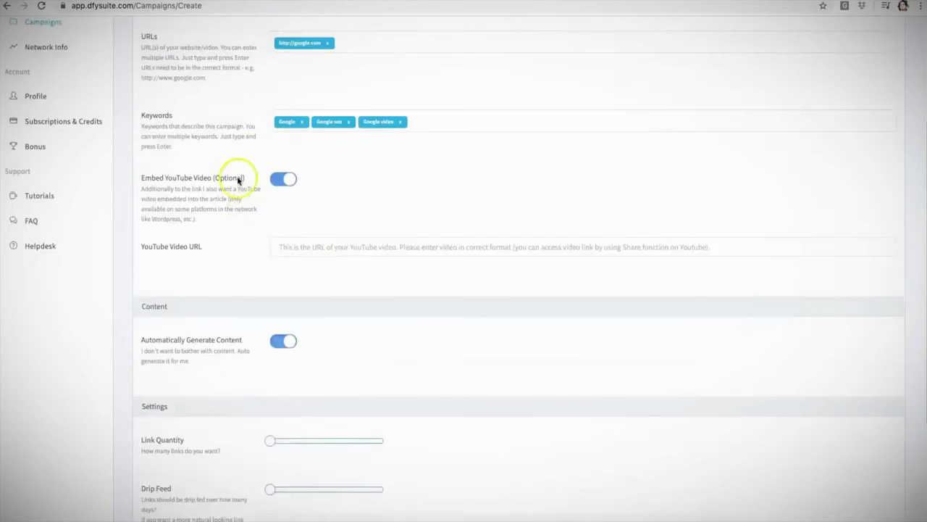
pyautogui.scroll(-5, 247, 173)
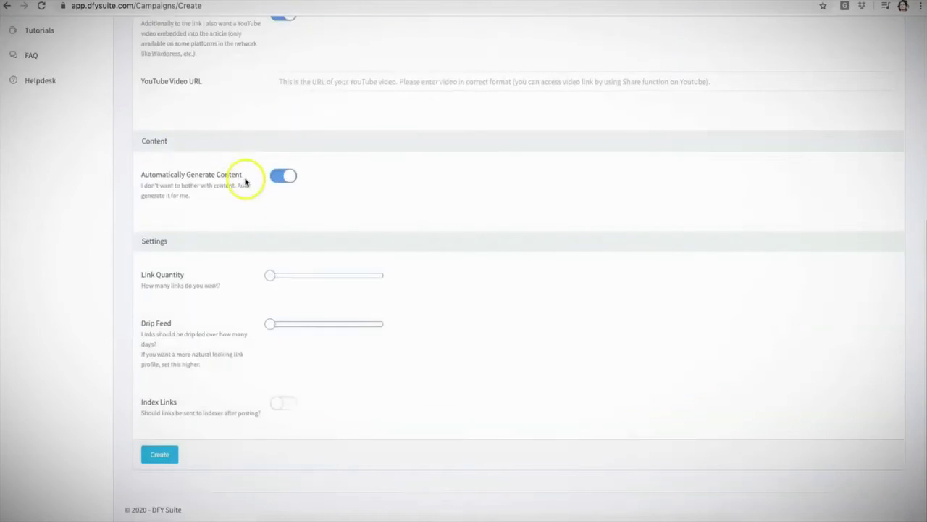
pyautogui.moveTo(274, 281)
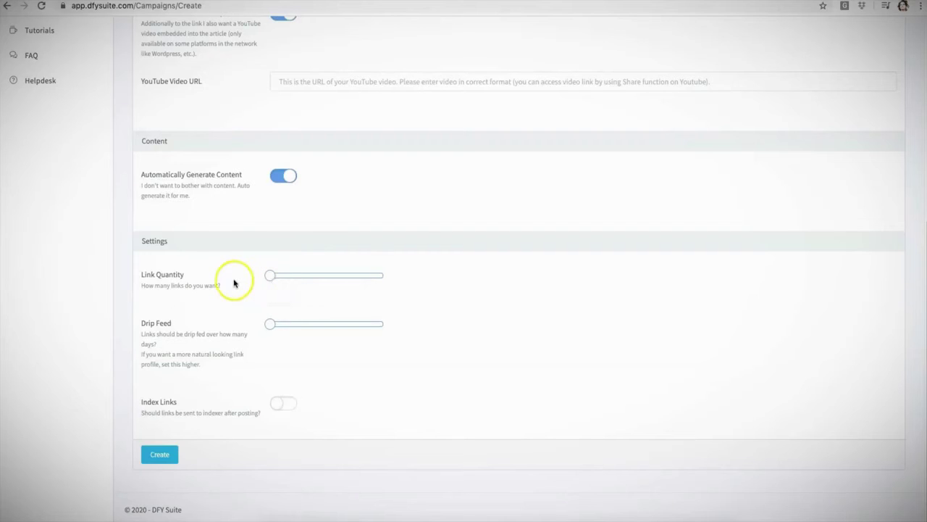
pyautogui.moveTo(304, 277)
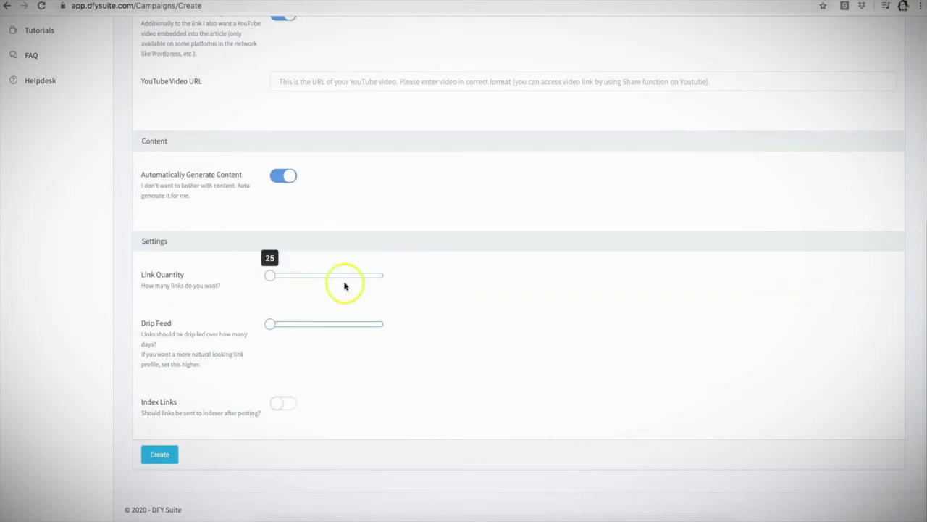
pyautogui.moveTo(270, 275); pyautogui.dragTo(381, 276)
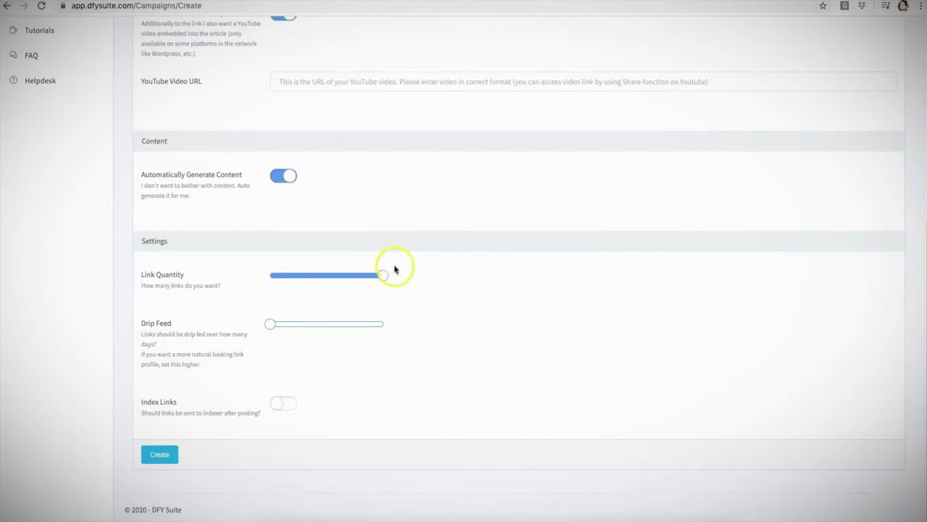
pyautogui.scroll(3, 348, 256)
pyautogui.scroll(-1, 327, 190)
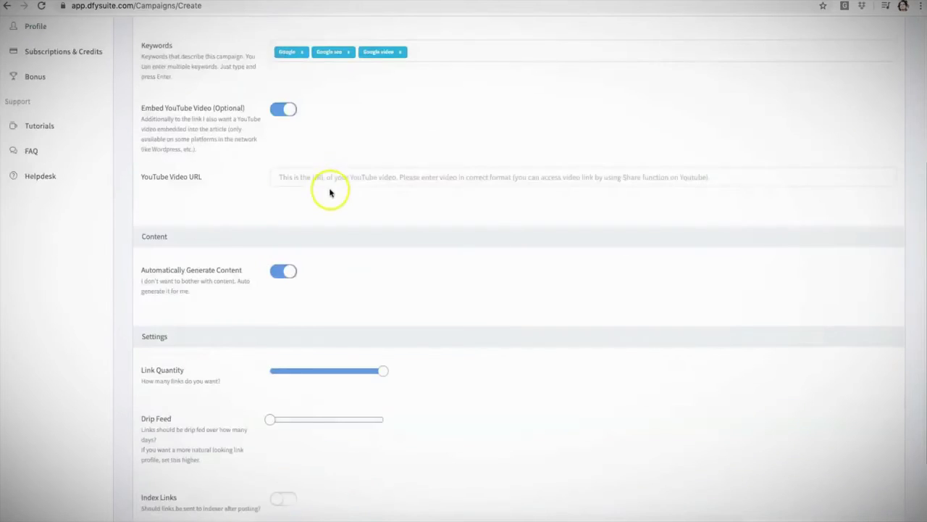
pyautogui.scroll(-2, 362, 273)
pyautogui.moveTo(376, 280)
pyautogui.mouseDown()
pyautogui.moveTo(271, 276)
pyautogui.moveTo(388, 276)
pyautogui.mouseUp()
pyautogui.click(377, 273)
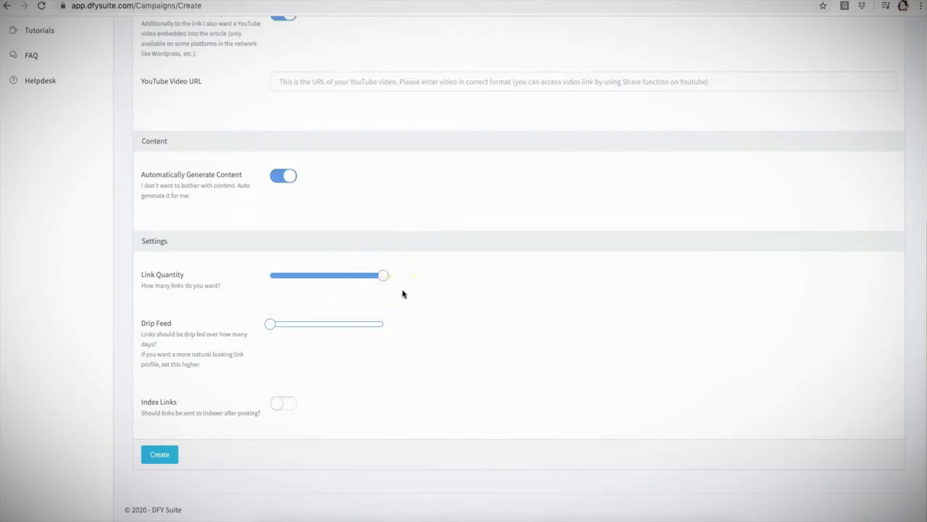
pyautogui.moveTo(399, 298); pyautogui.dragTo(383, 276)
pyautogui.moveTo(383, 278)
pyautogui.mouseDown()
pyautogui.moveTo(279, 276)
pyautogui.moveTo(379, 273)
pyautogui.mouseUp()
pyautogui.click(292, 275)
pyautogui.moveTo(366, 277)
pyautogui.moveTo(384, 279)
pyautogui.mouseDown()
pyautogui.moveTo(303, 276)
pyautogui.moveTo(383, 276)
pyautogui.mouseUp()
pyautogui.moveTo(383, 276)
# Step: Set the campaign's drip feed to 20 days
pyautogui.scroll(3, 383, 277)
pyautogui.scroll(-3, 355, 166)
pyautogui.moveTo(272, 331)
pyautogui.click(271, 326)
pyautogui.moveTo(271, 326); pyautogui.dragTo(383, 324)
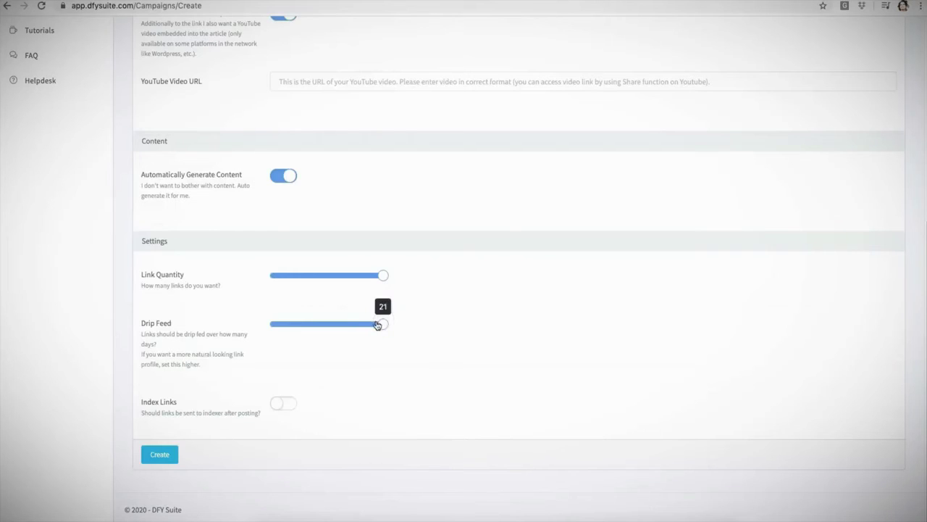
pyautogui.click(383, 328)
pyautogui.moveTo(385, 328); pyautogui.dragTo(421, 323)
pyautogui.click(310, 364)
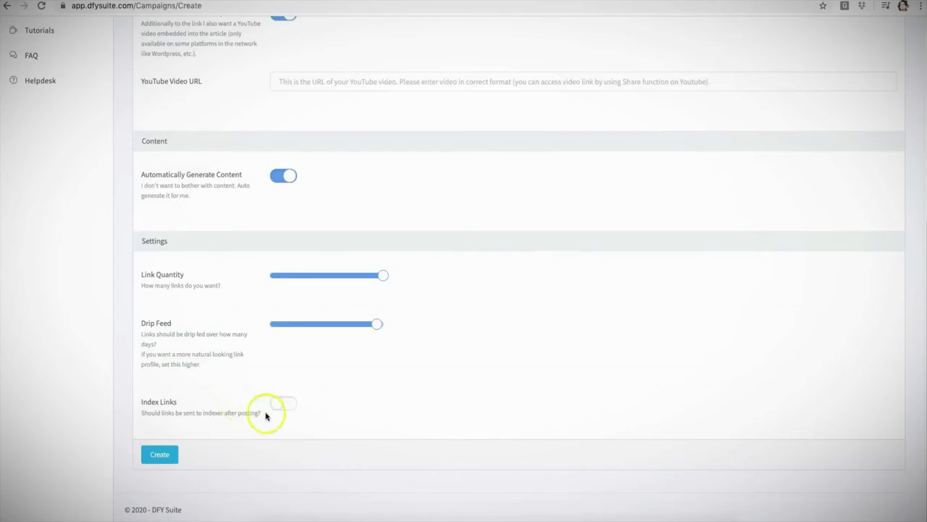
# Step: Turn the campaign's link indexing on and back off
pyautogui.click(293, 405)
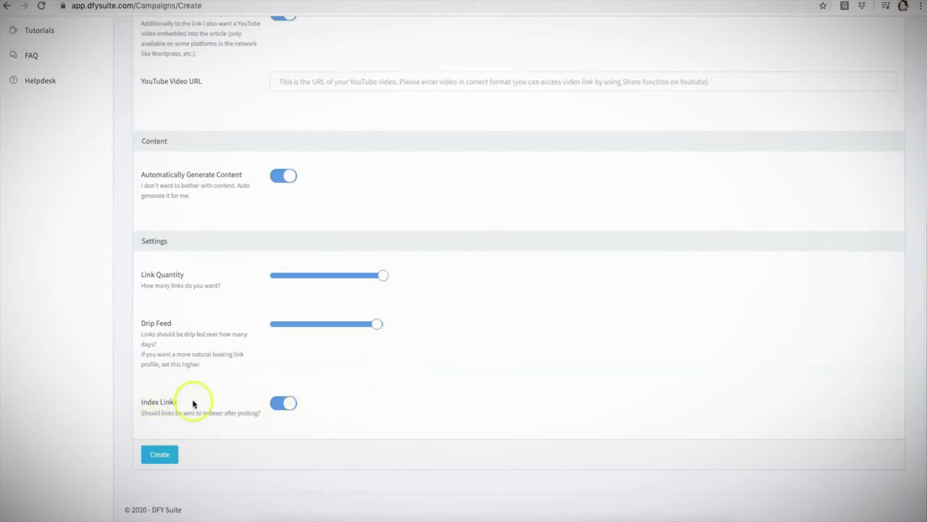
pyautogui.click(280, 401)
# Step: Turn off the YouTube video embed option and create the campaign
pyautogui.scroll(3, 220, 359)
pyautogui.scroll(3, 221, 341)
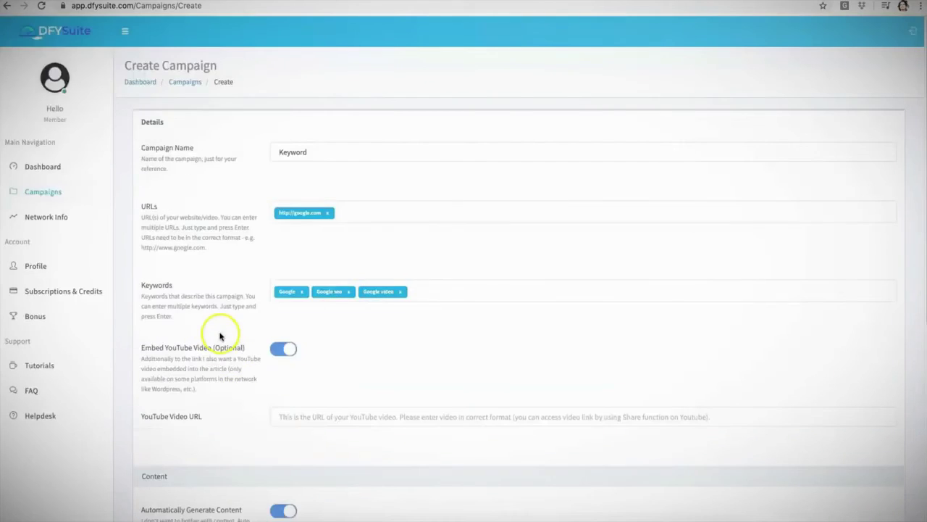
pyautogui.scroll(-6, 281, 218)
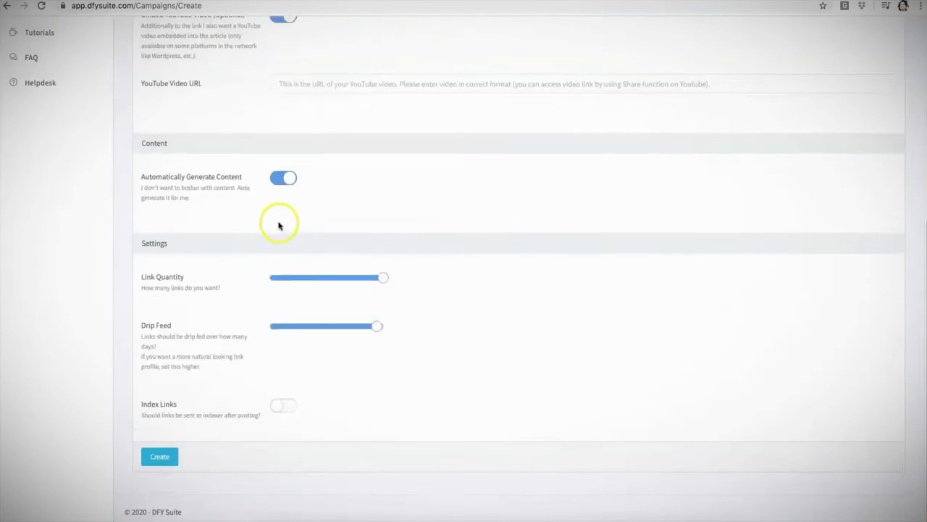
pyautogui.scroll(1, 274, 221)
pyautogui.click(273, 111)
pyautogui.scroll(-1, 239, 218)
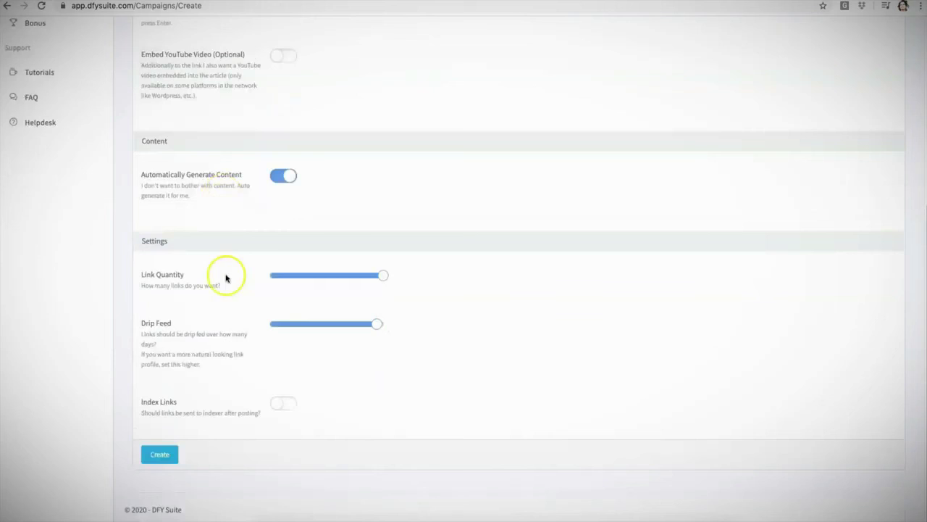
pyautogui.click(160, 453)
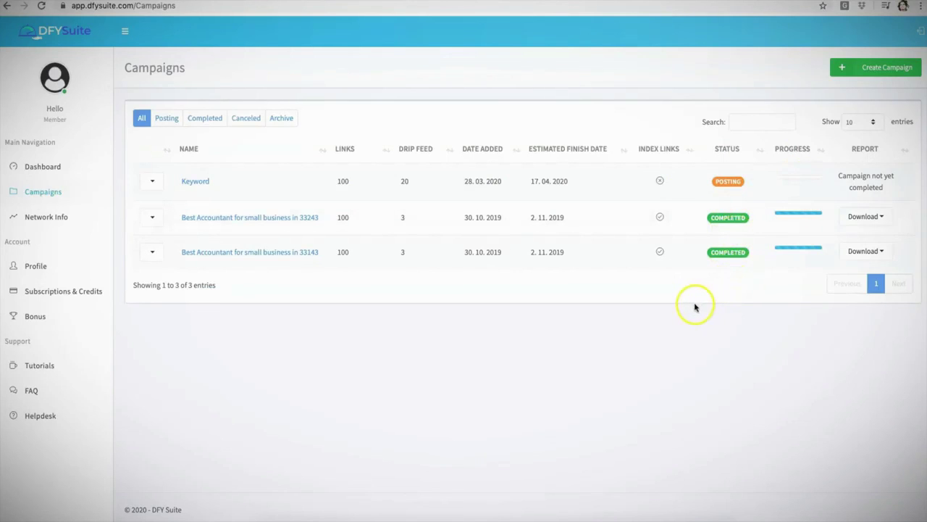
# Step: View the report download formats offered for the completed campaign "Best Accountant for small business in 33243"
pyautogui.click(881, 217)
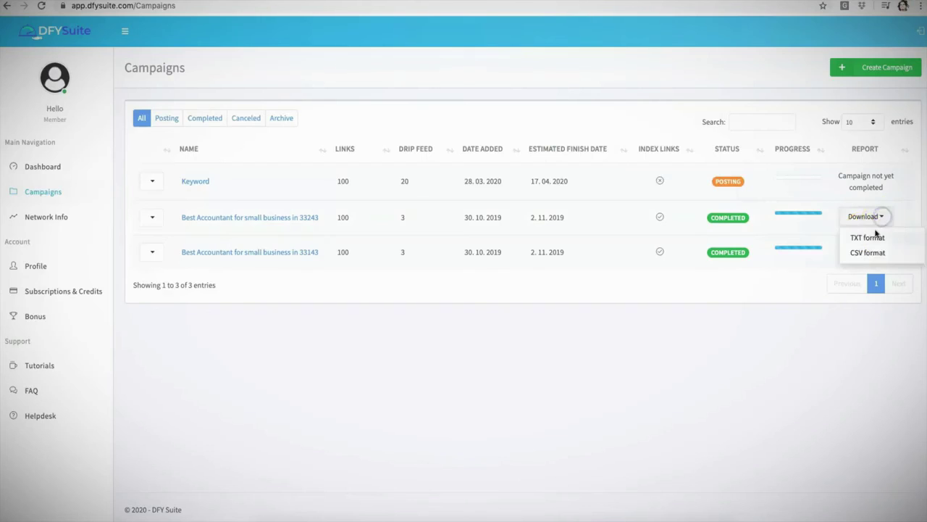
pyautogui.click(825, 331)
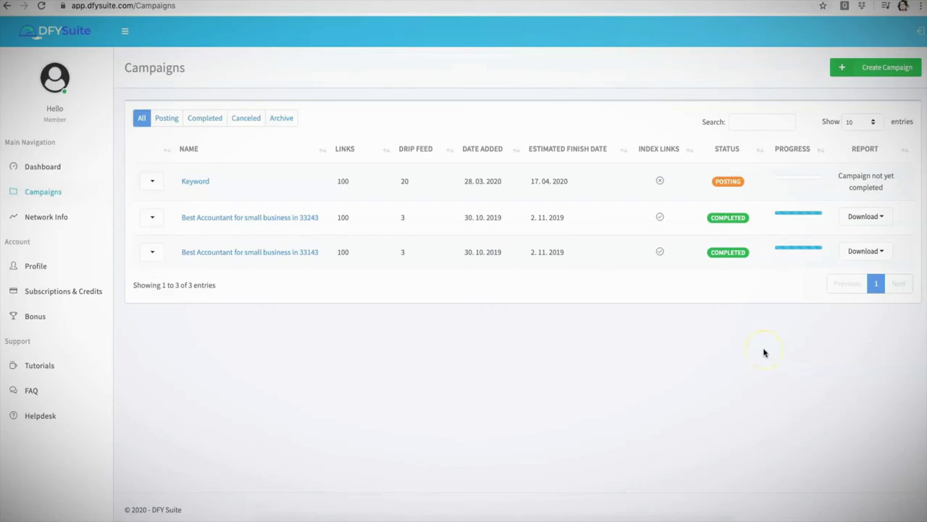
pyautogui.click(76, 226)
pyautogui.click(470, 133)
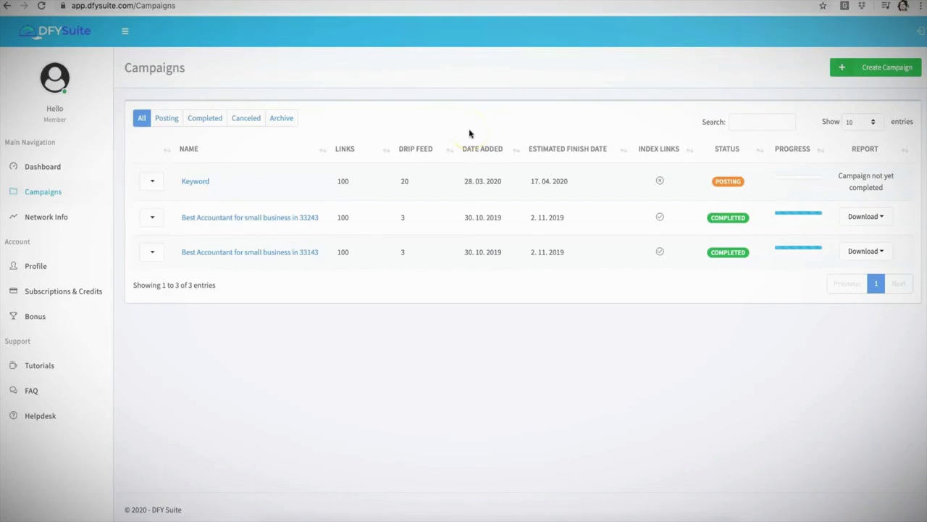